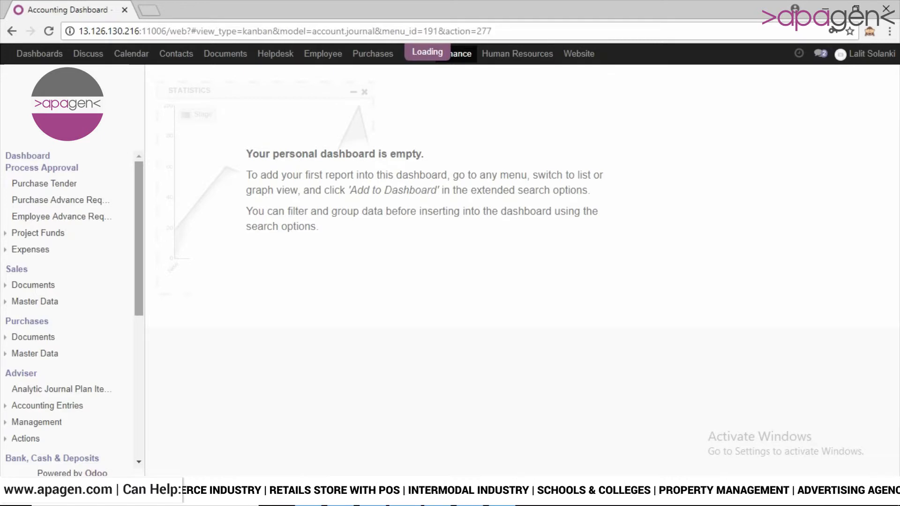
Open the Bank Statement Reconciliation list and start a new reconciliation record.
scroll(71, 305, "down", 2)
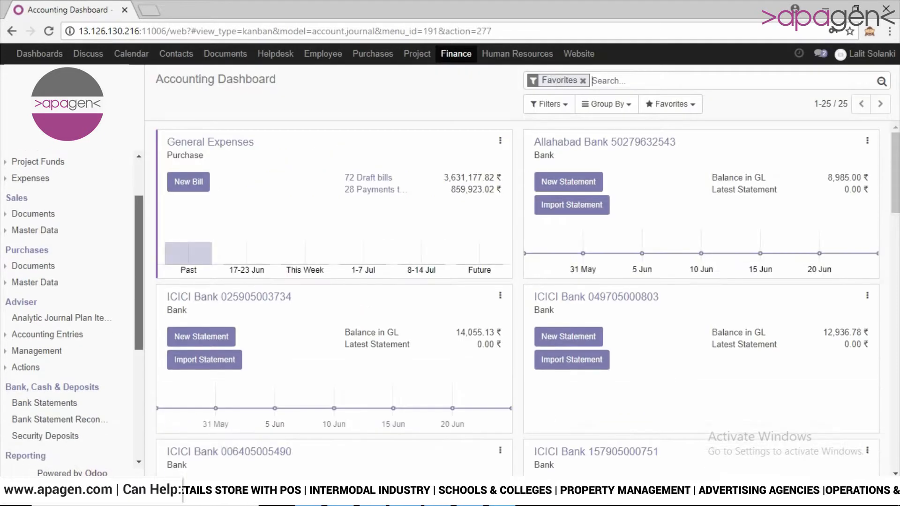
scroll(70, 305, "down", 1)
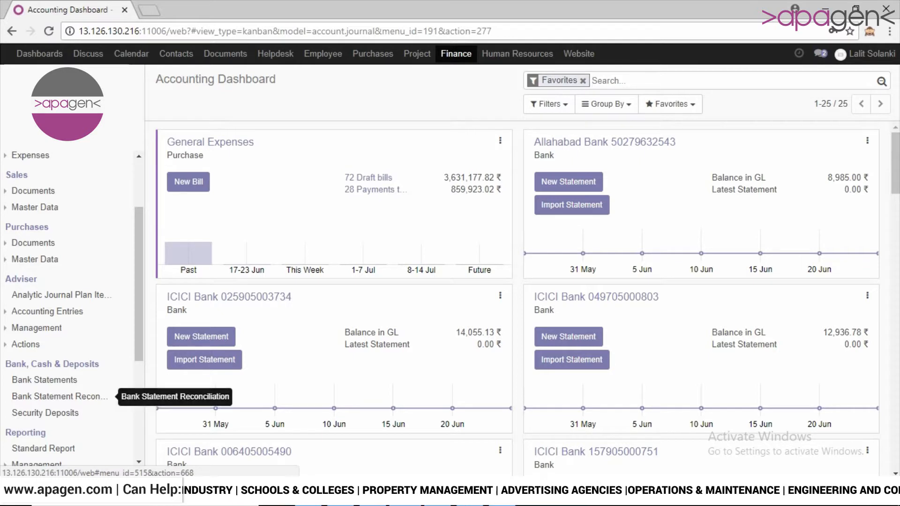
left_click(60, 397)
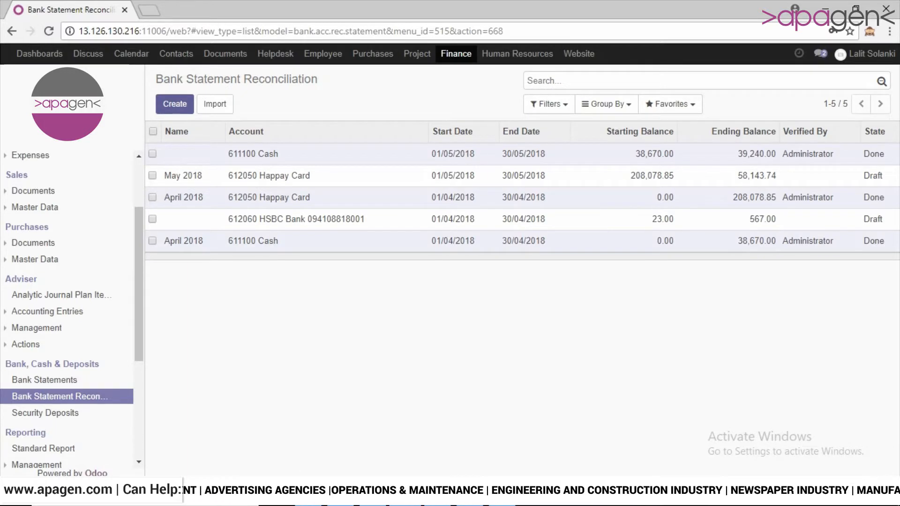
key("alt+c")
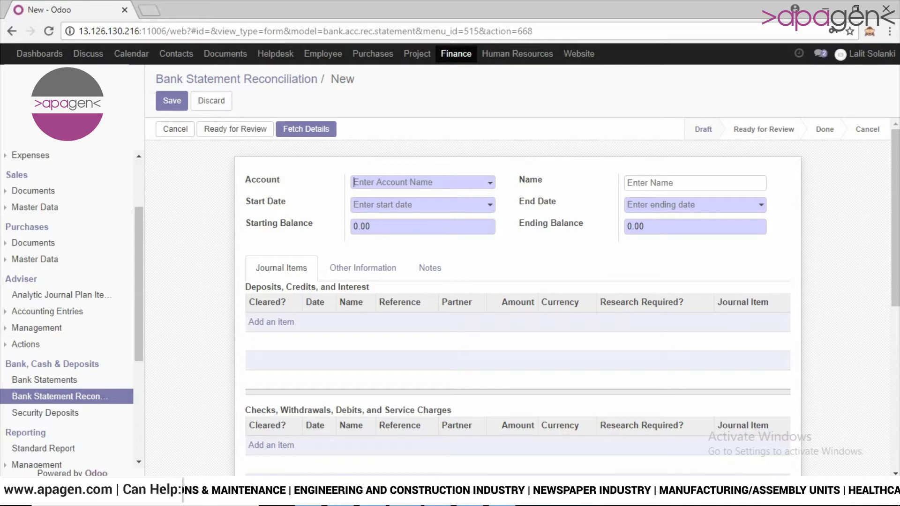
Set the reconciliation's account to Cash, its start date to 01/04/2018 and its end date to 25/06/2018.
key("Down")
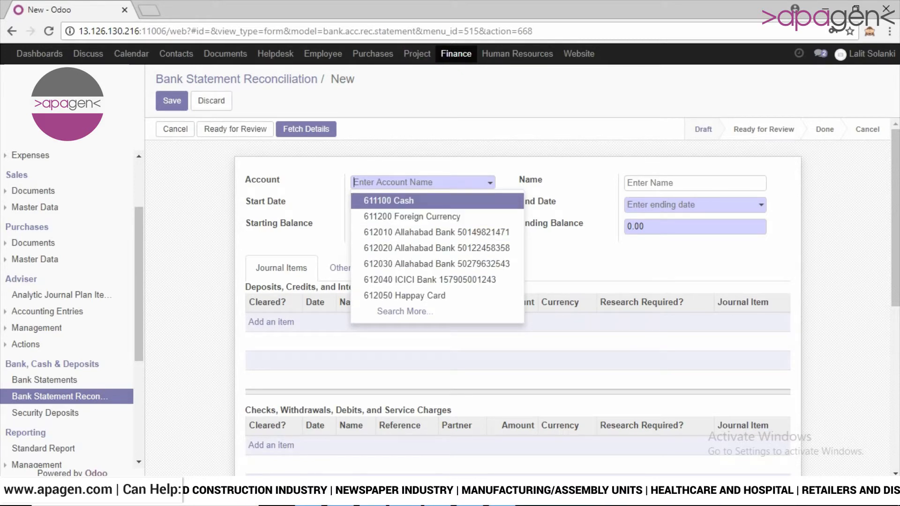
key("Return")
left_click(422, 207)
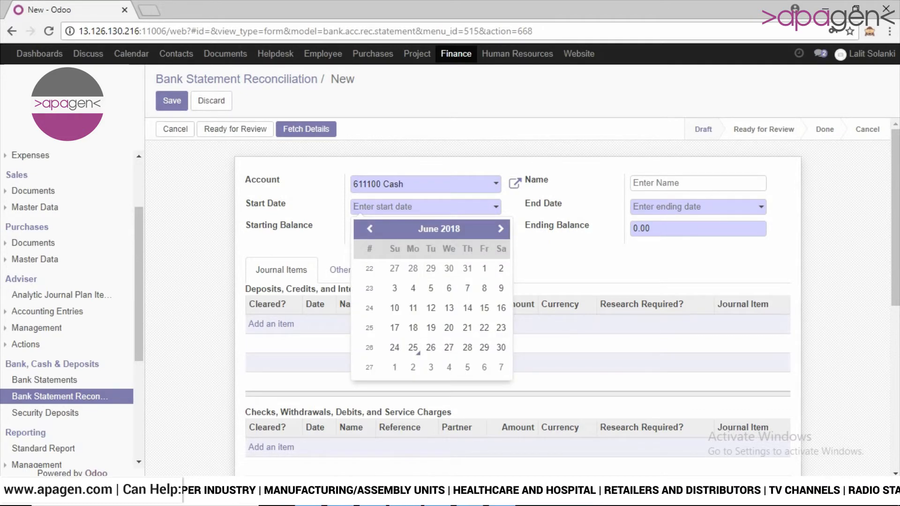
left_click(370, 228)
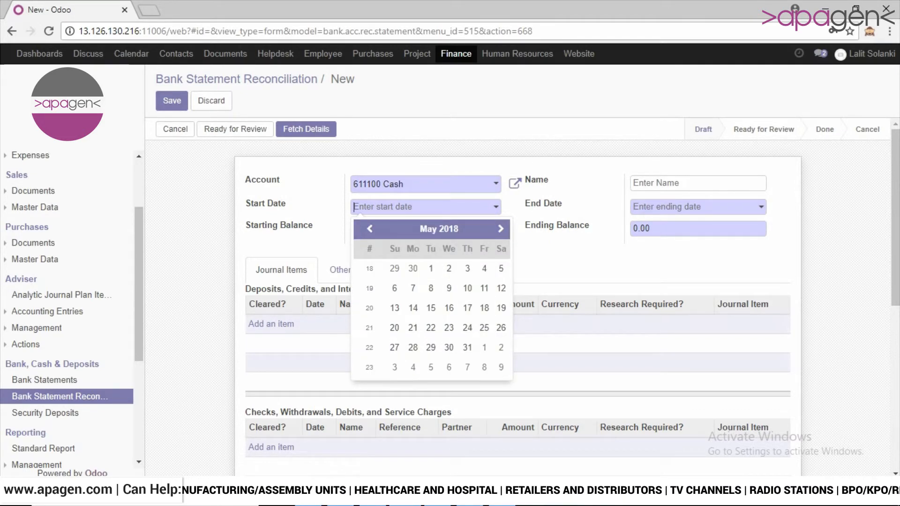
left_click(370, 229)
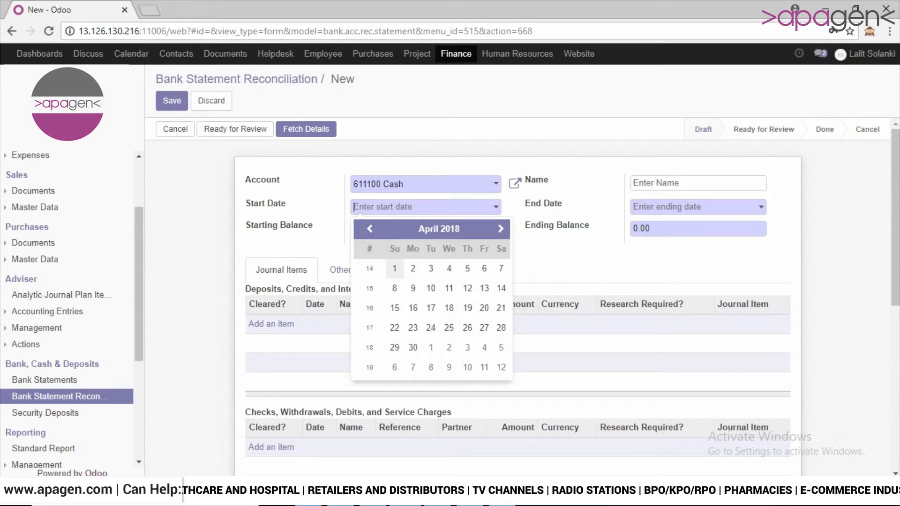
left_click(395, 268)
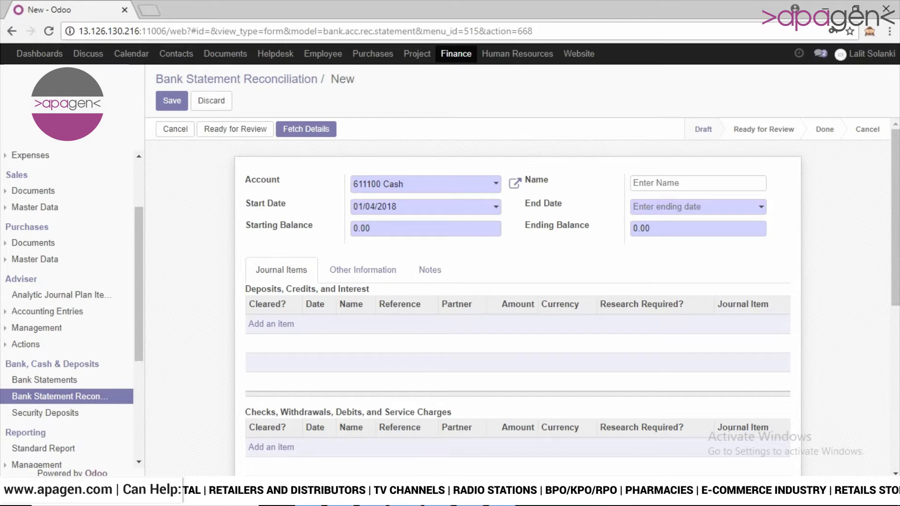
left_click(699, 207)
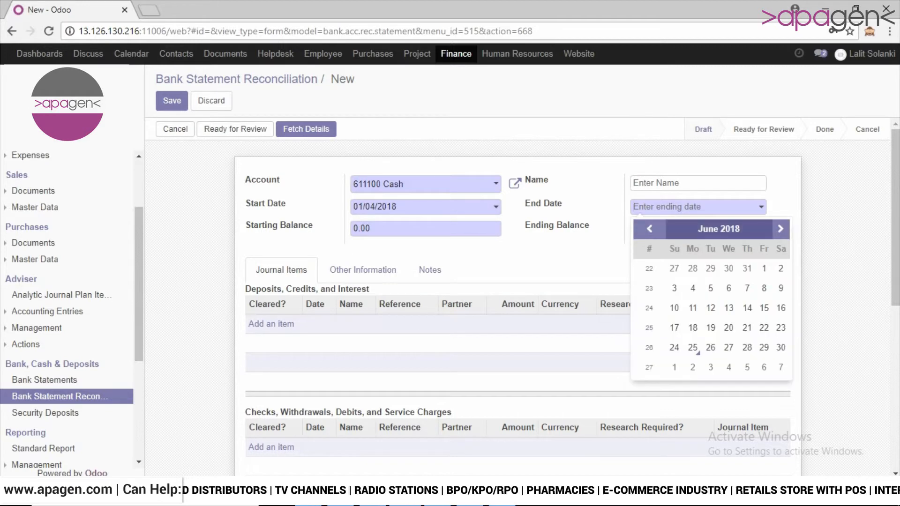
left_click(694, 348)
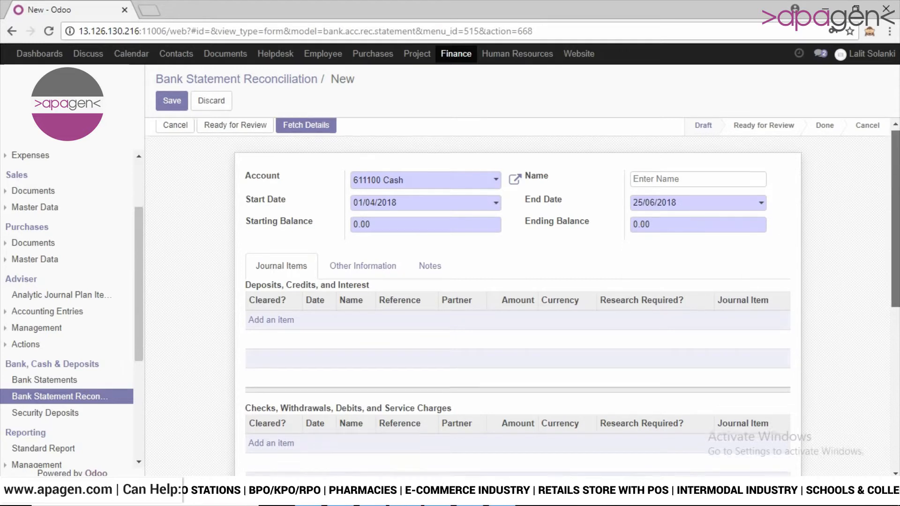
Save the new reconciliation record and fetch its journal item details.
scroll(430, 195, "down", 2)
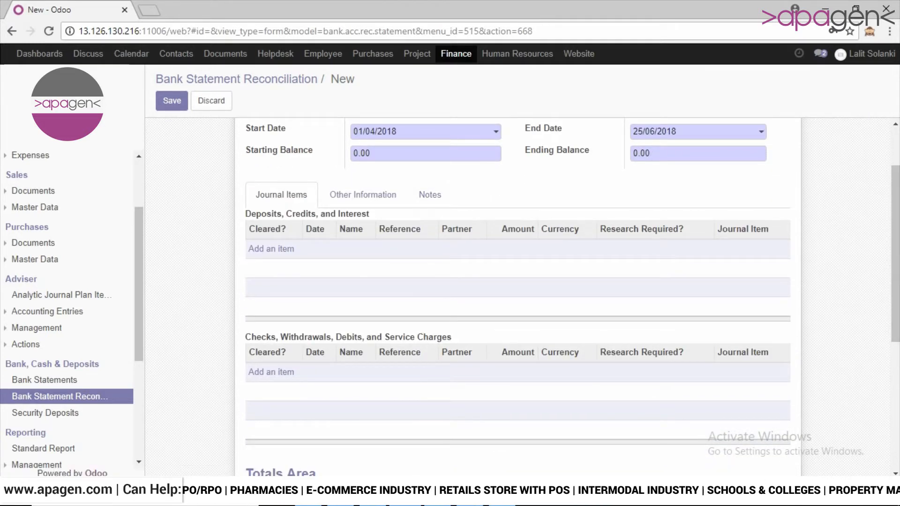
left_click(375, 153)
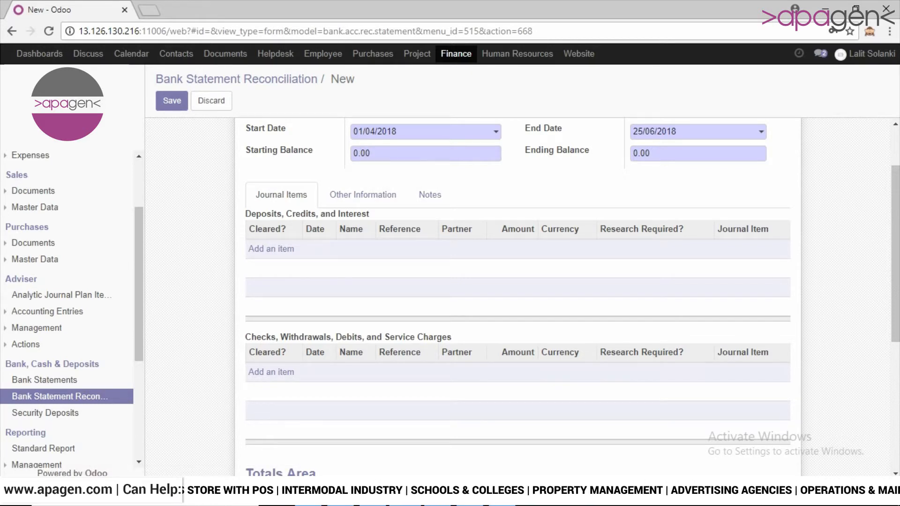
scroll(518, 295, "down", 4)
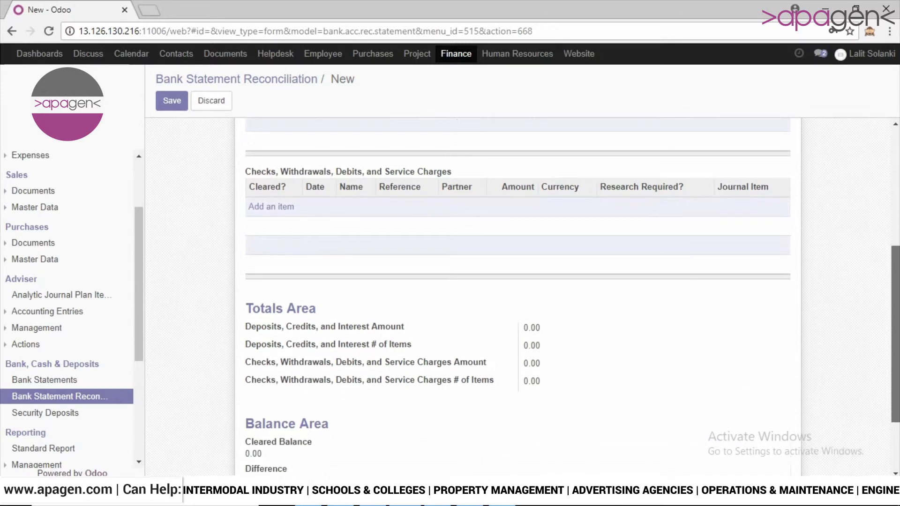
scroll(517, 295, "down", 2)
scroll(517, 295, "up", 7)
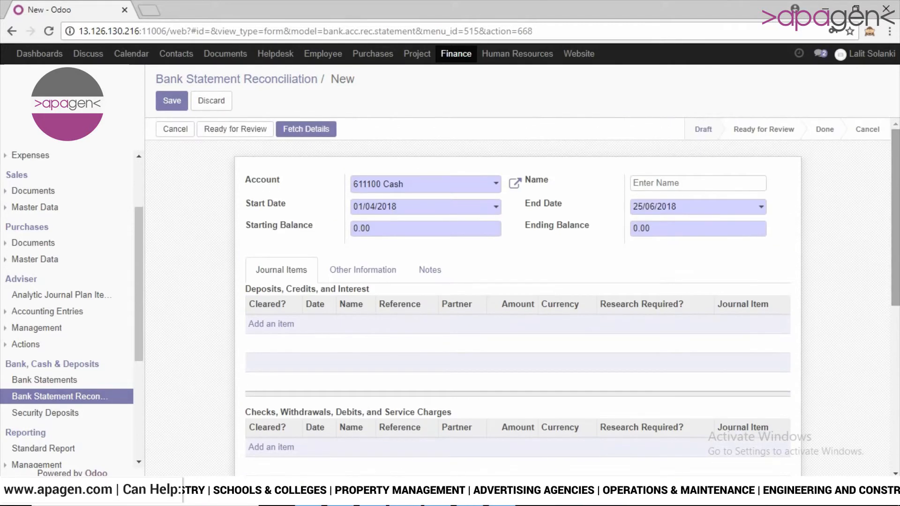
left_click(172, 100)
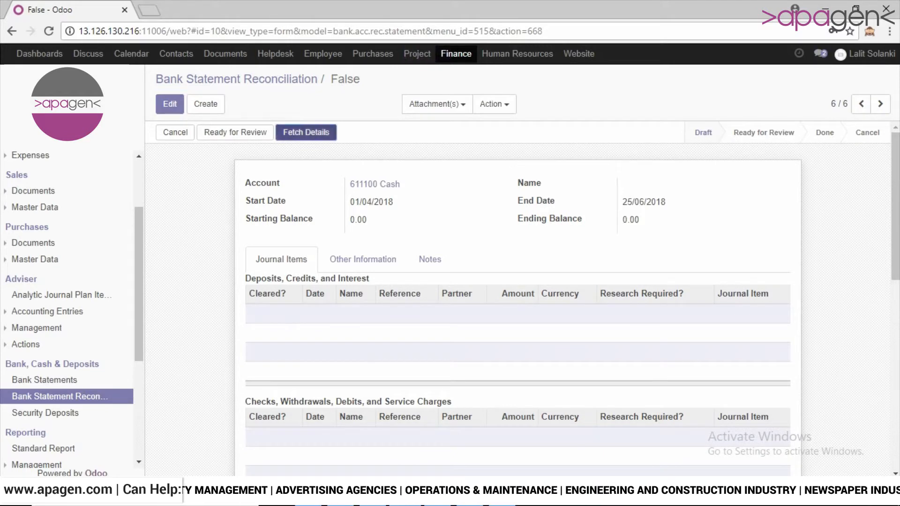
left_click(306, 132)
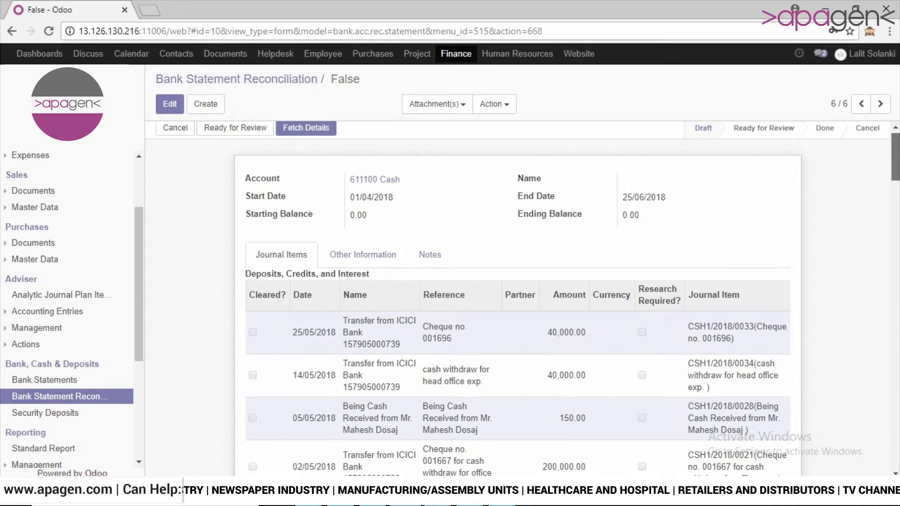
Edit the reconciliation and mark the deposits dated 25/05/2018 and 14/05/2018 as cleared.
scroll(523, 287, "down", 1)
scroll(517, 287, "down", 10)
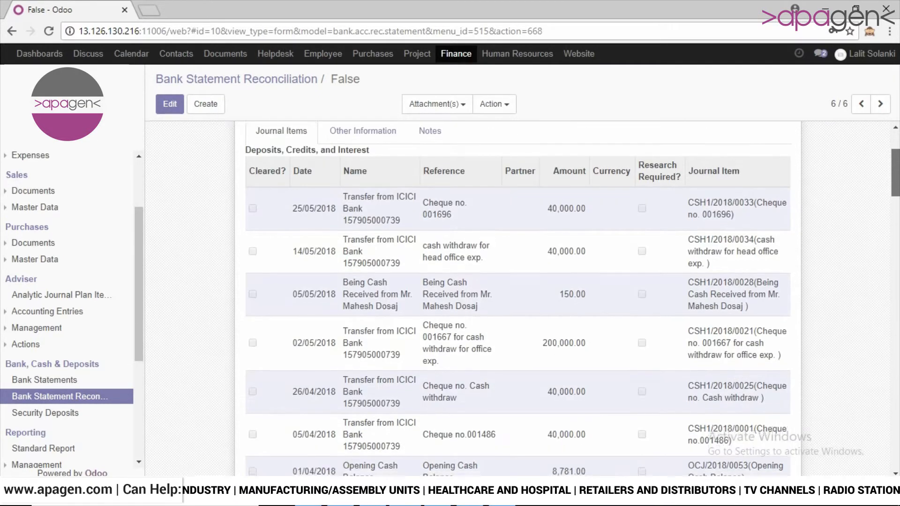
scroll(518, 287, "down", 10)
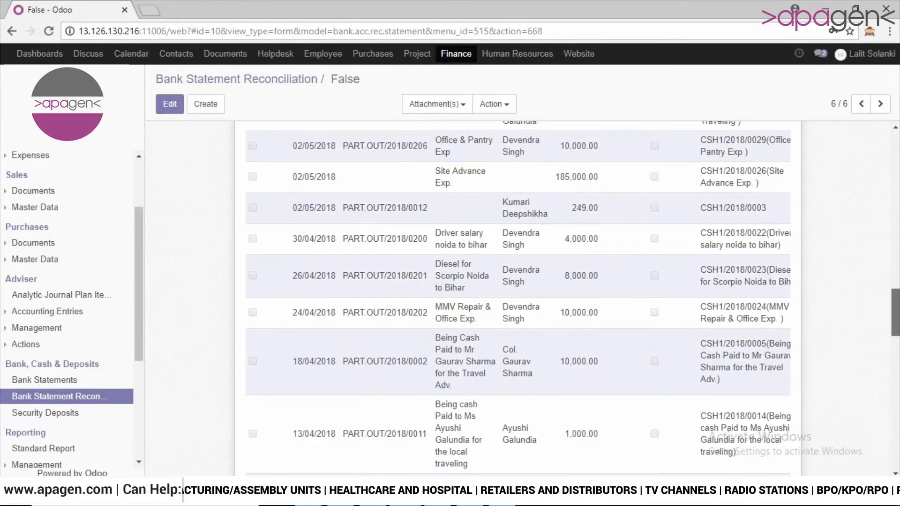
scroll(518, 287, "down", 3)
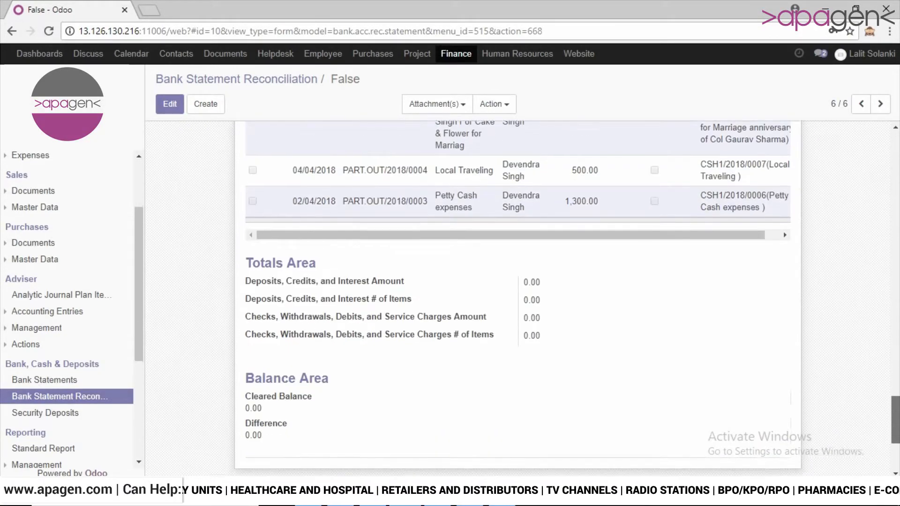
scroll(518, 287, "up", 10)
scroll(518, 287, "up", 15)
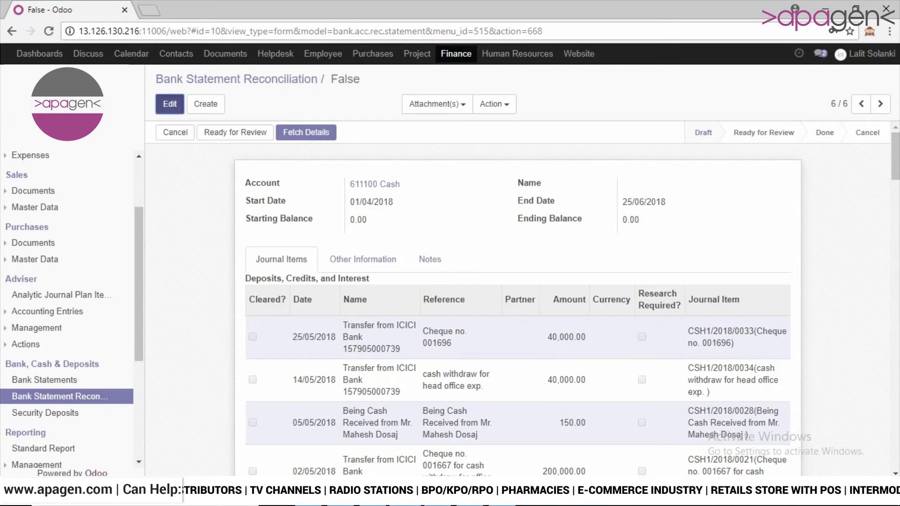
left_click(169, 104)
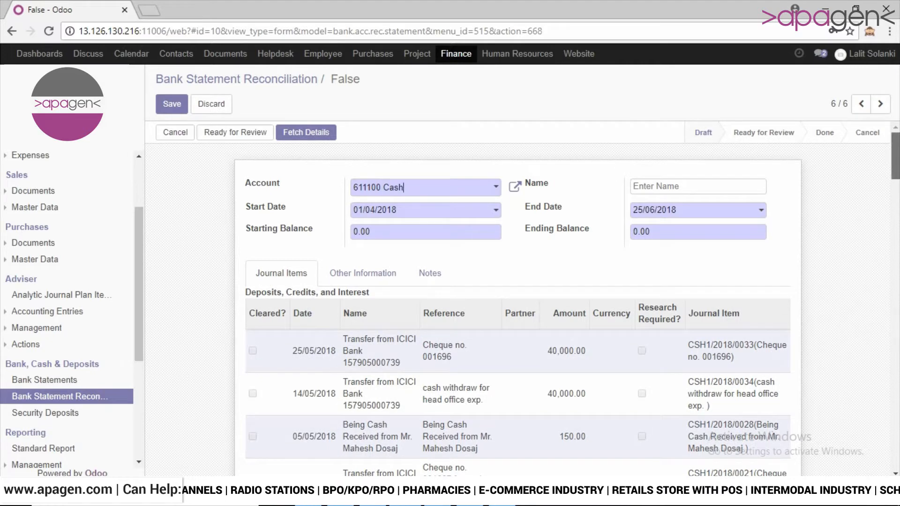
scroll(518, 287, "down", 2)
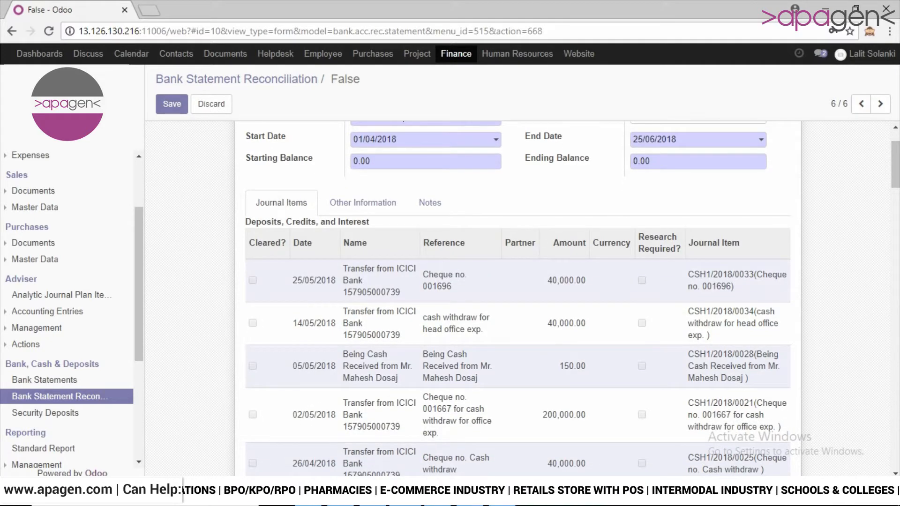
left_click(314, 280)
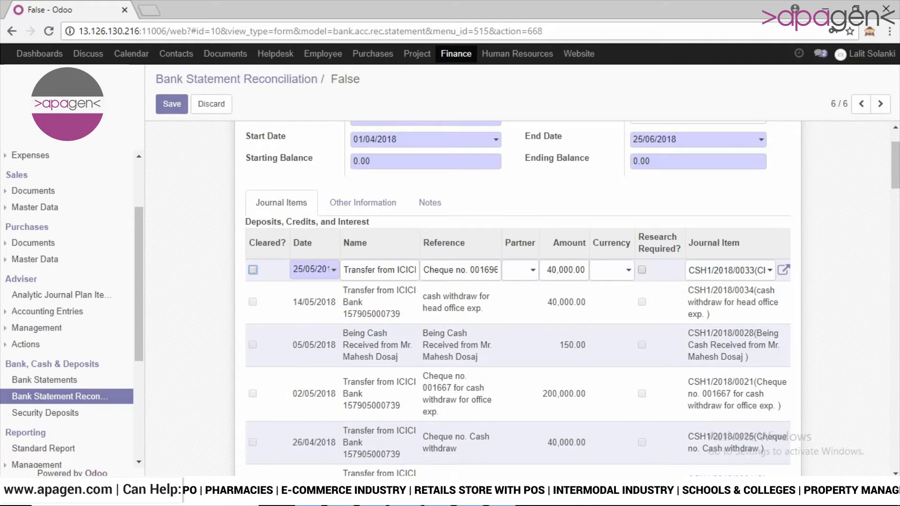
left_click(253, 270)
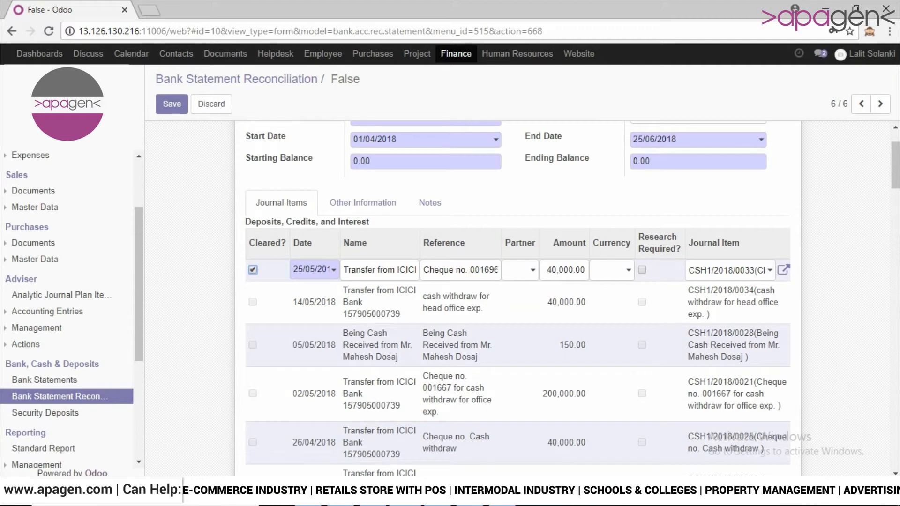
left_click(314, 302)
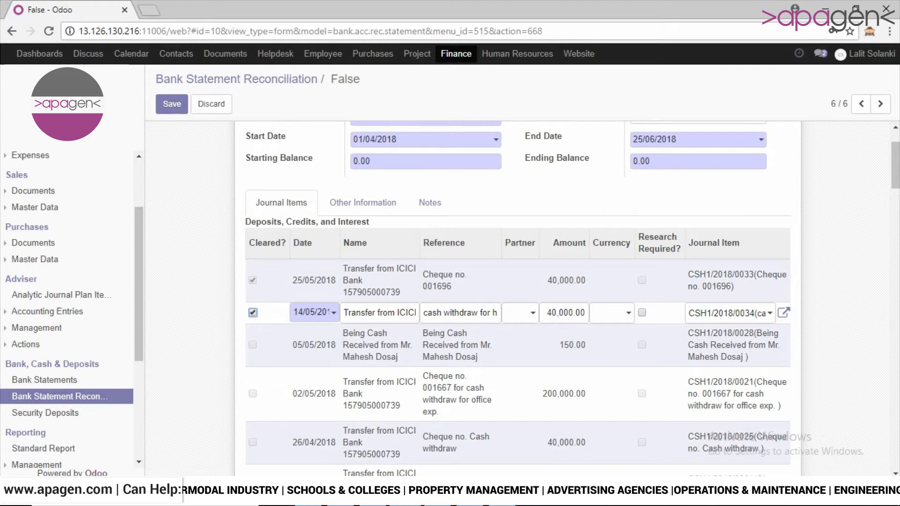
Toggle the Research Required flag on and back off for the deposit dated 25/05/2018.
left_click(314, 280)
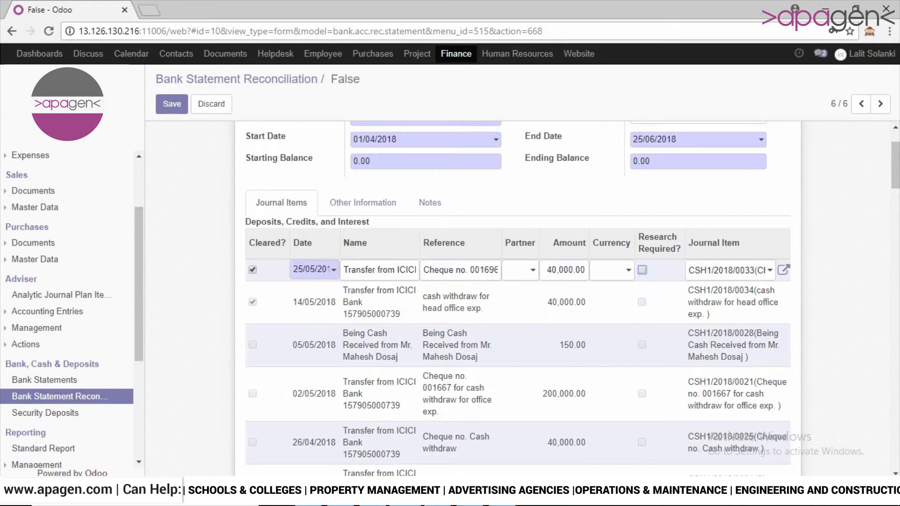
left_click(642, 270)
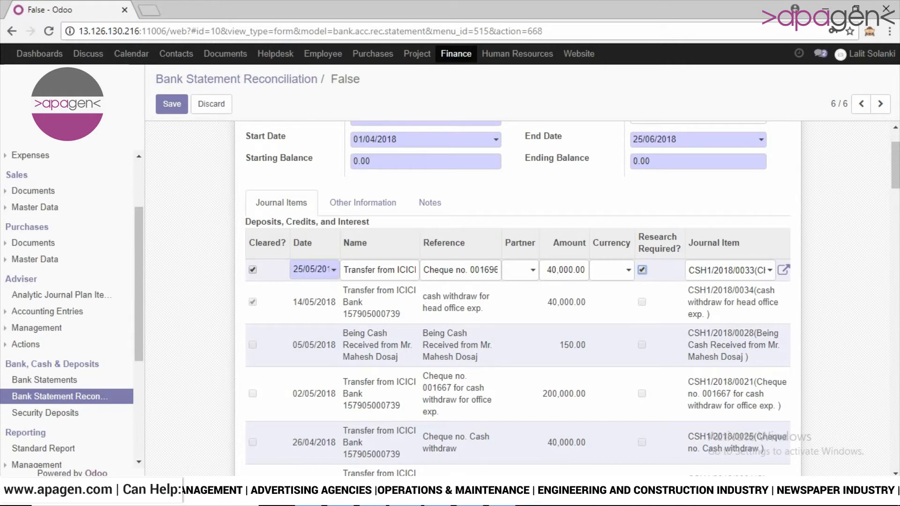
left_click(642, 270)
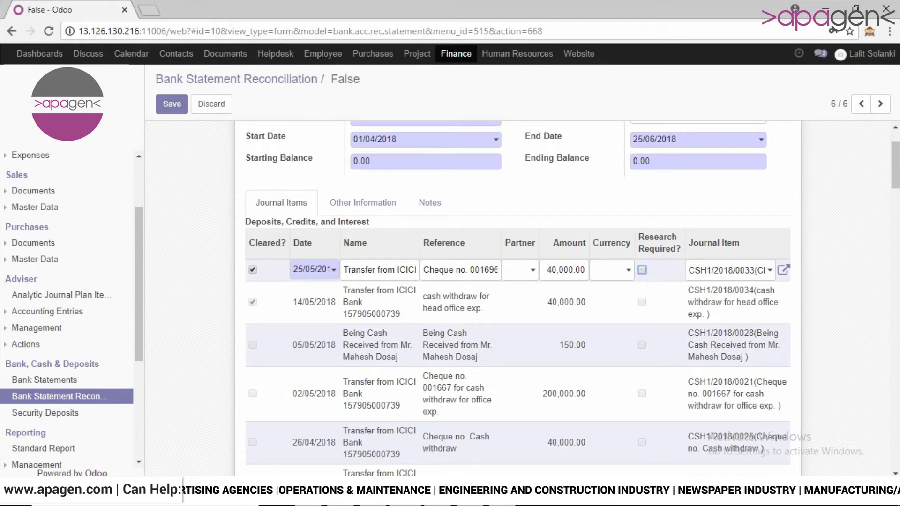
Mark the withdrawals dated 02/04/2018 and 04/04/2018 as cleared and save the reconciliation.
scroll(515, 282, "down", 3)
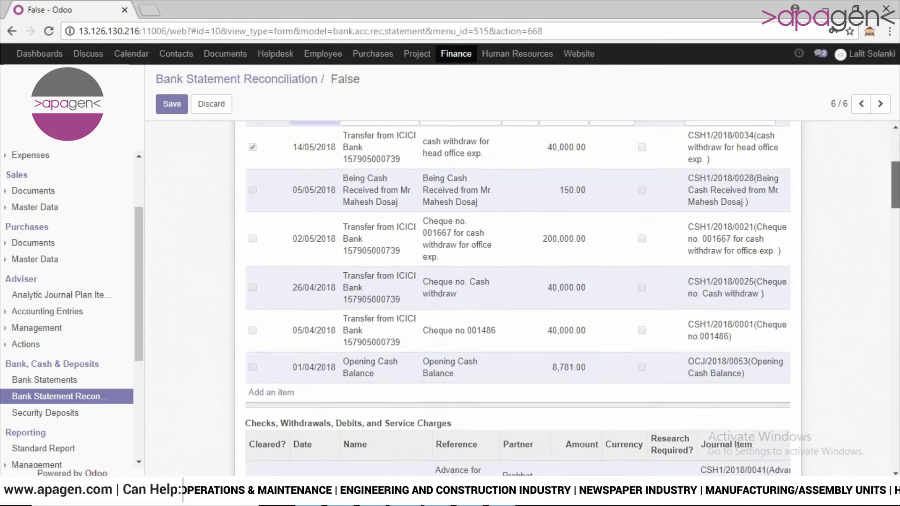
scroll(516, 281, "down", 5)
scroll(516, 281, "up", 6)
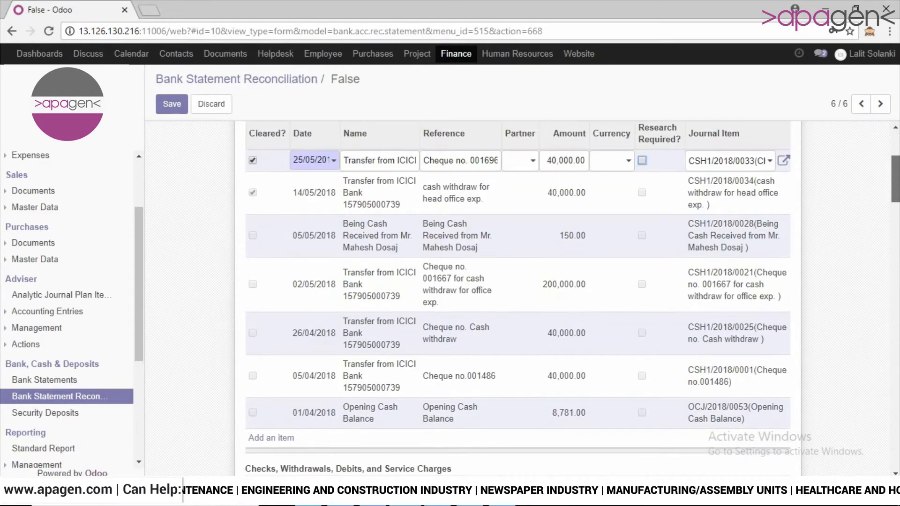
scroll(516, 281, "up", 2)
scroll(515, 281, "down", 8)
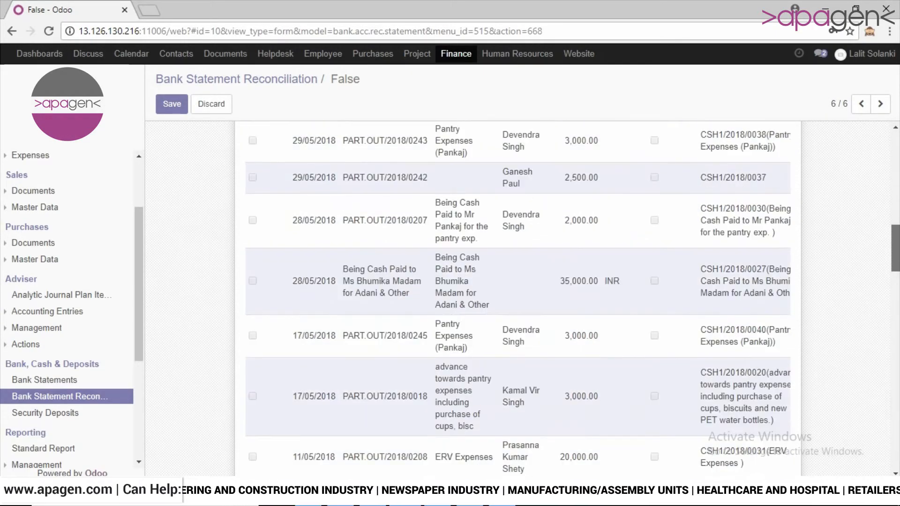
scroll(515, 281, "down", 12)
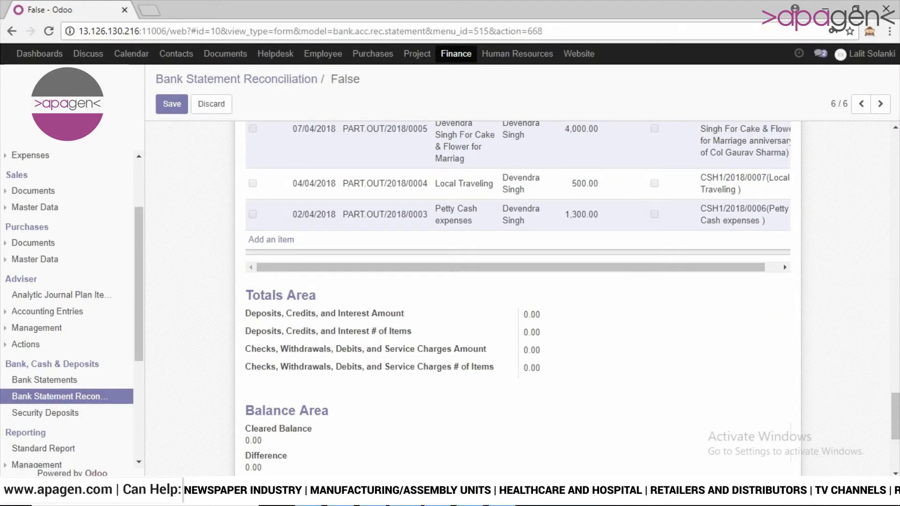
left_click(313, 214)
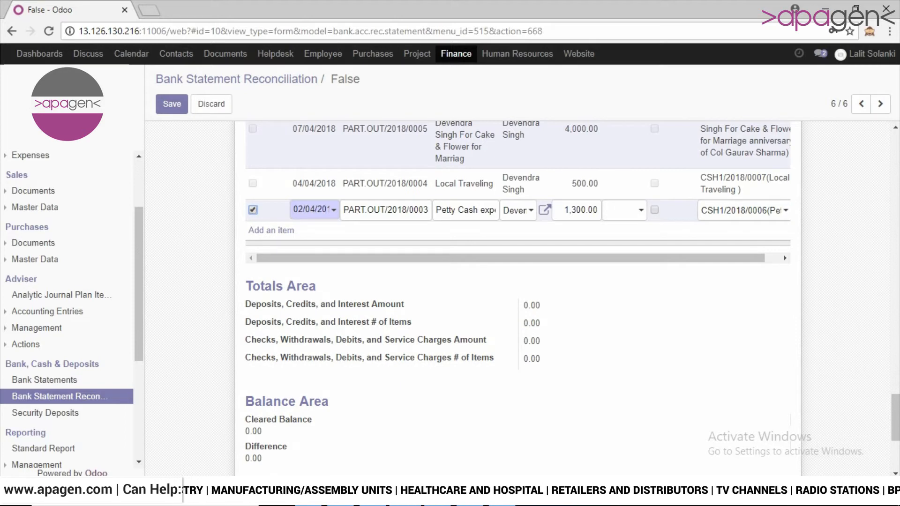
left_click(313, 183)
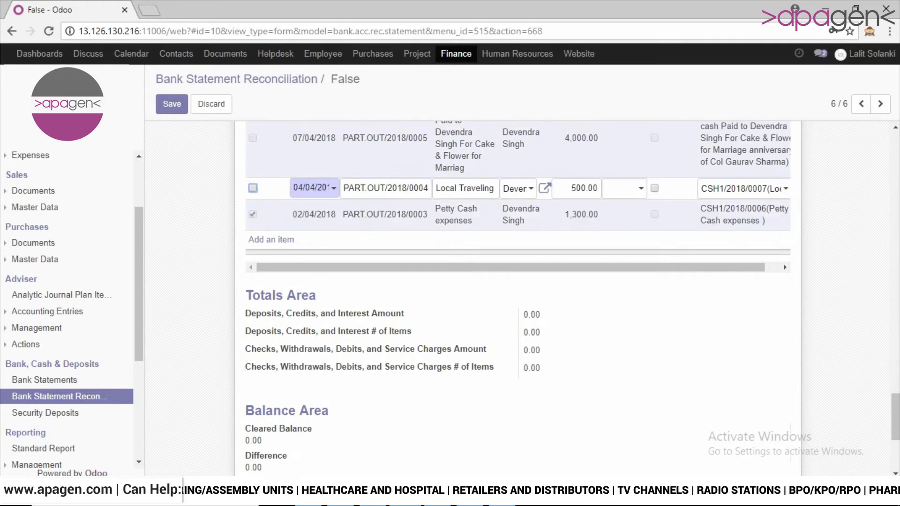
left_click(172, 104)
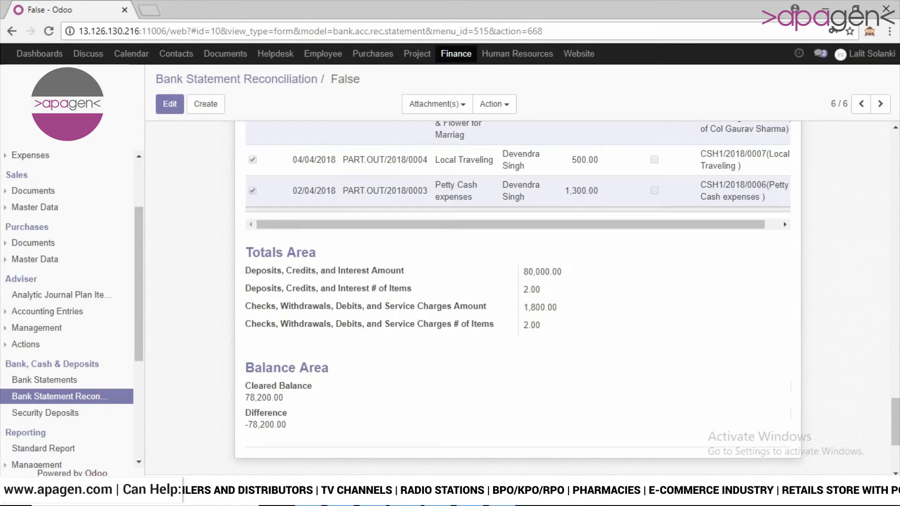
mouse_move(246, 367)
left_mouse_down()
mouse_move(283, 398)
mouse_move(245, 367)
left_mouse_up()
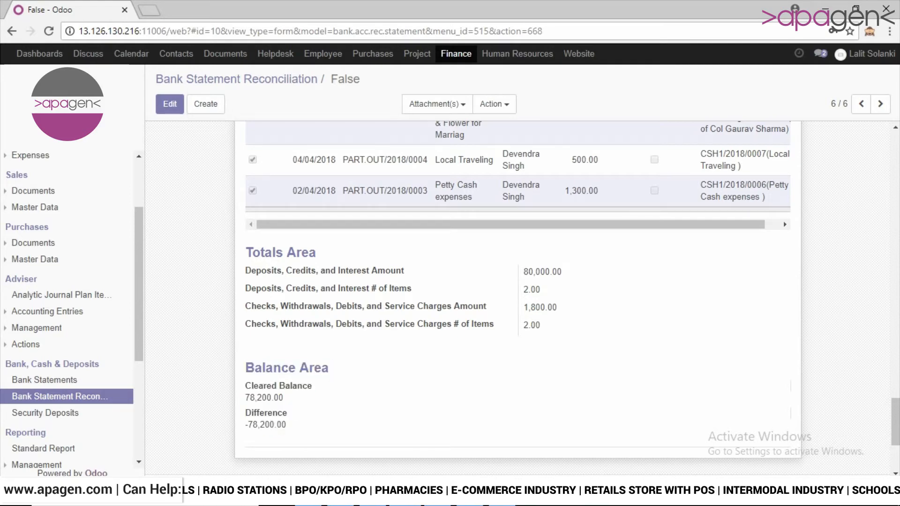
Open the reconciliation for editing, view the tracking fields under Other Information and save the record.
left_click_drag(895, 422, 895, 156)
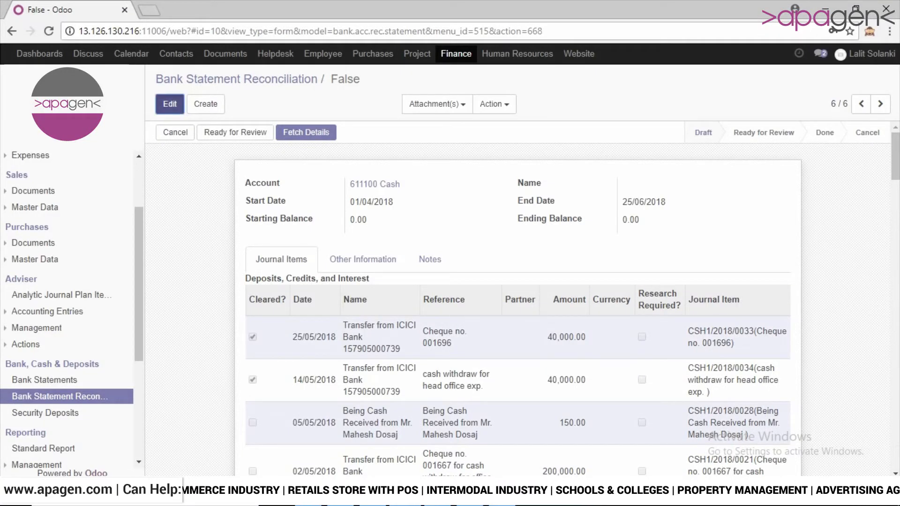
left_click(169, 104)
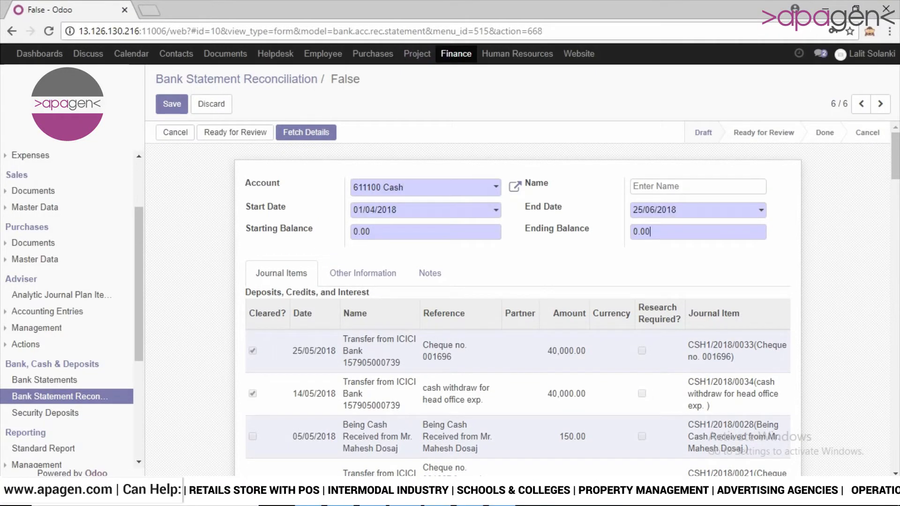
double_click(641, 231)
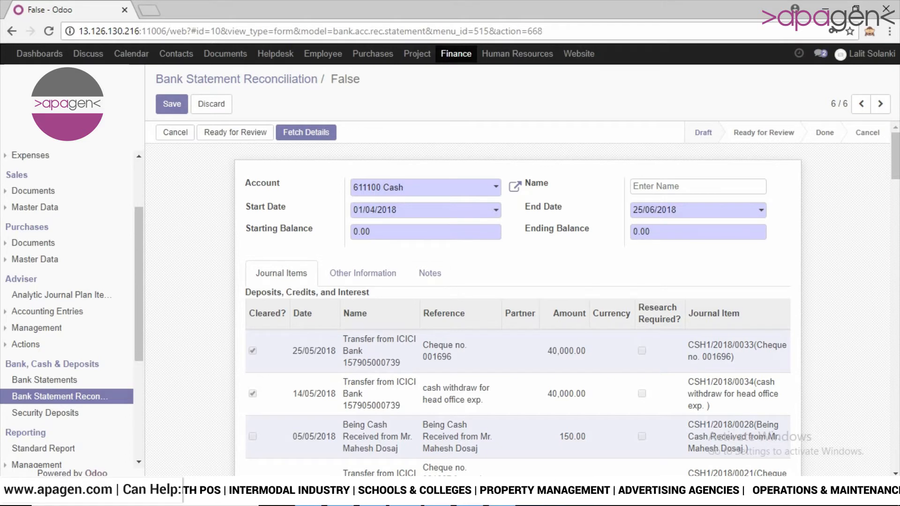
left_click(363, 273)
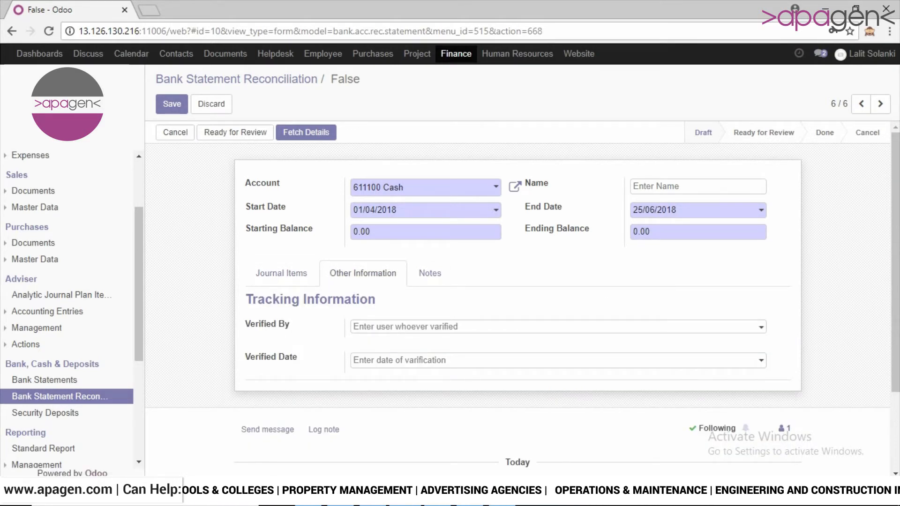
key("alt+s")
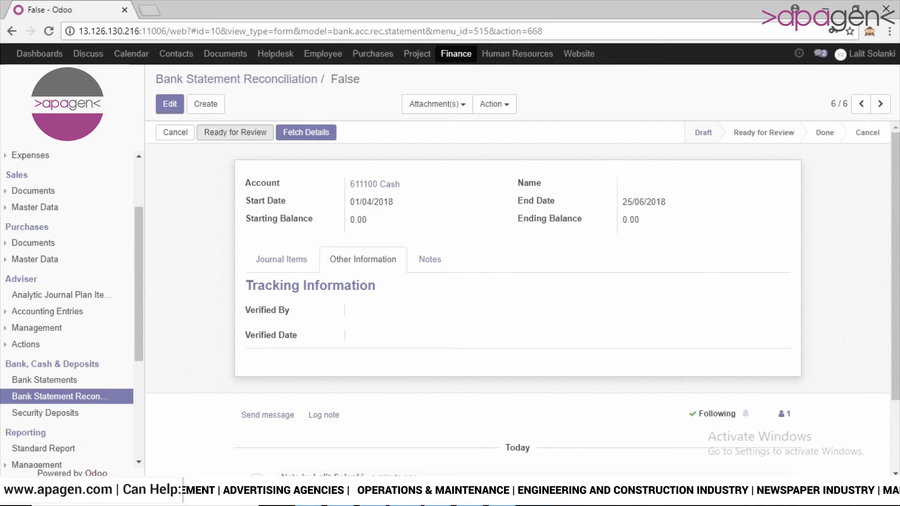
Try to move the reconciliation to Ready for Review.
left_click(235, 133)
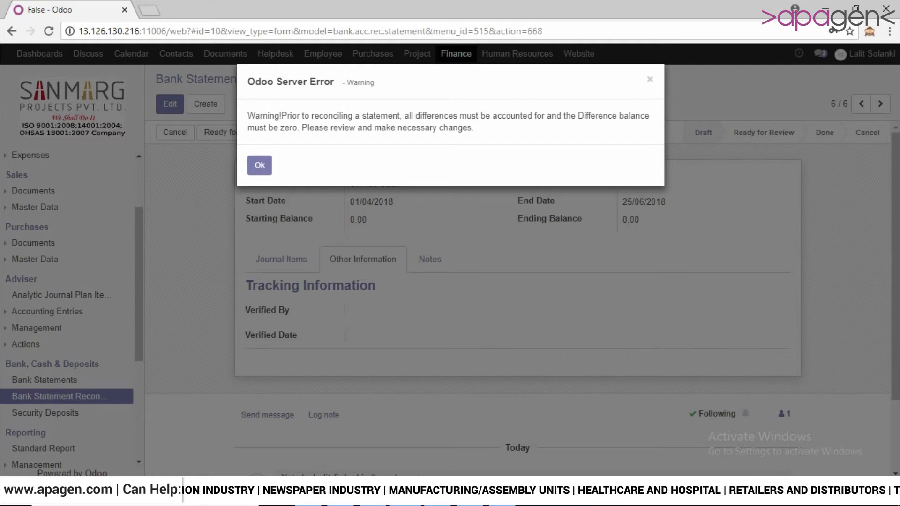
left_click_drag(247, 115, 474, 128)
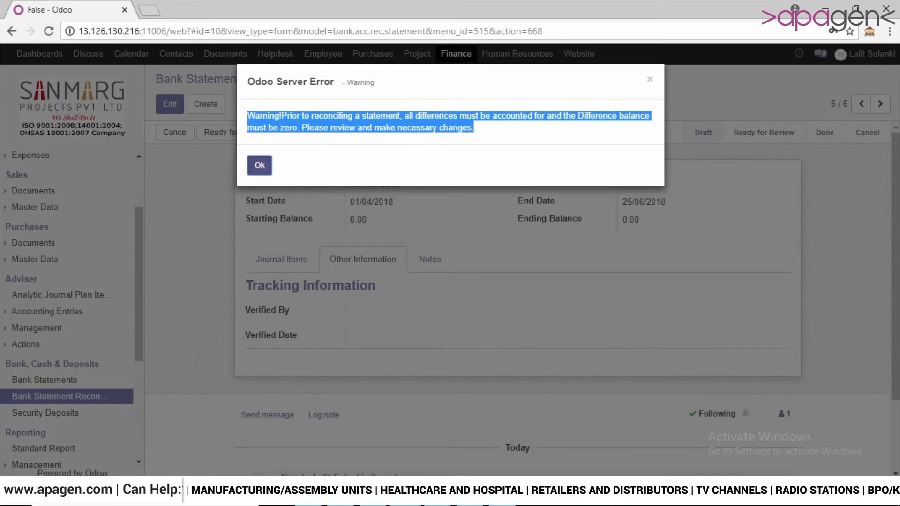
left_click(260, 165)
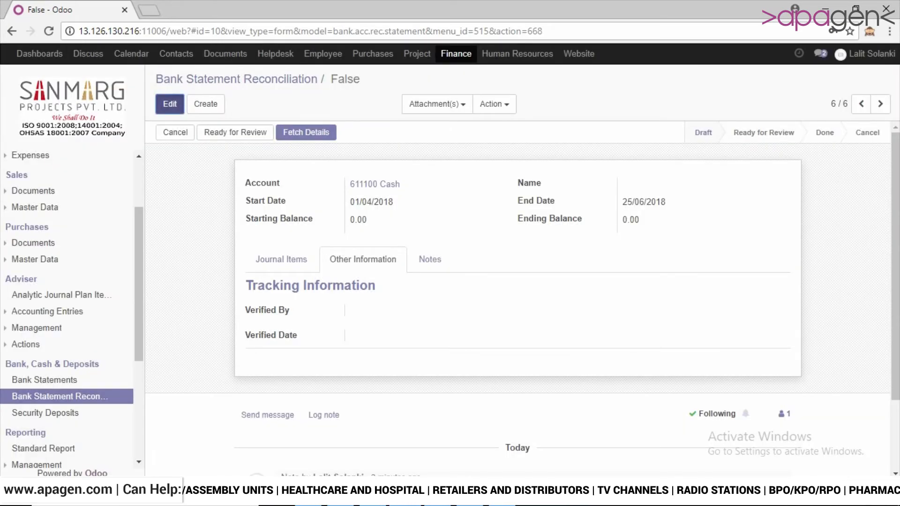
Edit the reconciliation, set its Ending Balance to 78,200 to offset the Difference in the Balance Area, and save it.
left_click(169, 104)
left_click(282, 259)
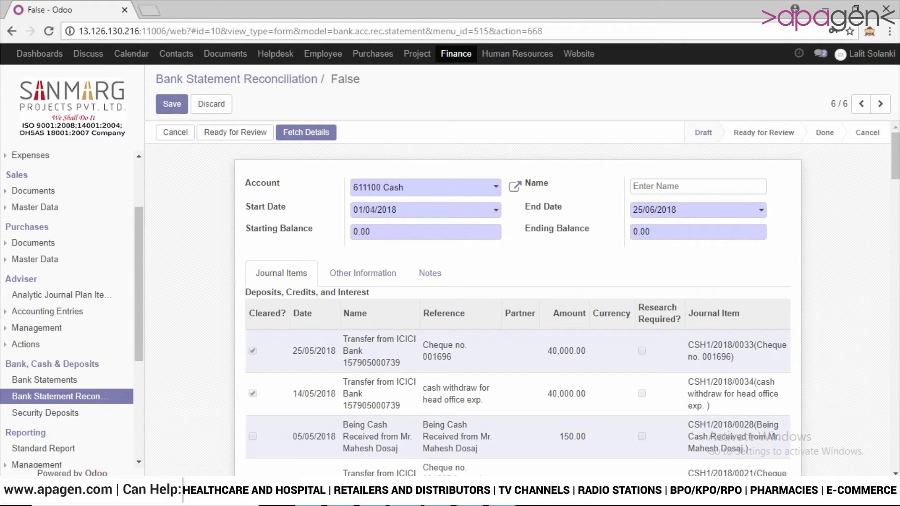
scroll(516, 305, "down", 15)
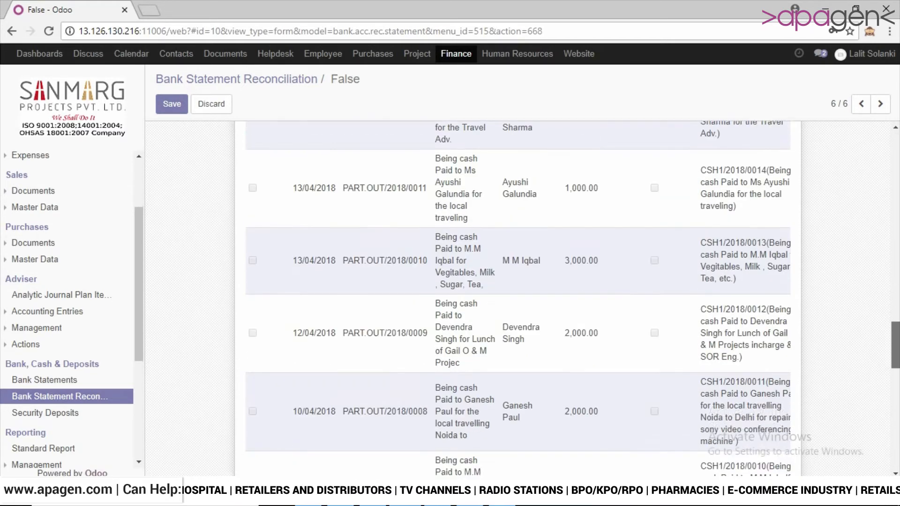
scroll(515, 300, "down", 10)
scroll(515, 300, "down", 5)
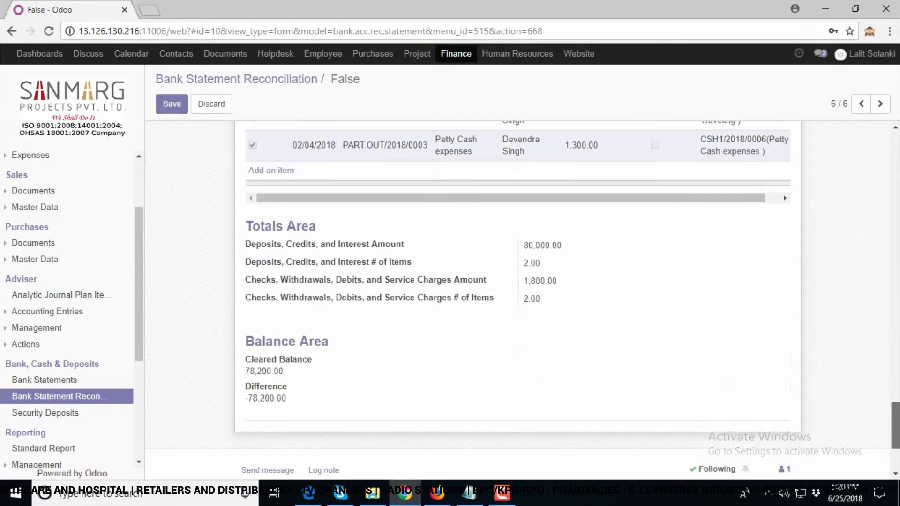
mouse_move(253, 359)
left_mouse_down()
mouse_move(275, 358)
mouse_move(247, 359)
left_mouse_up()
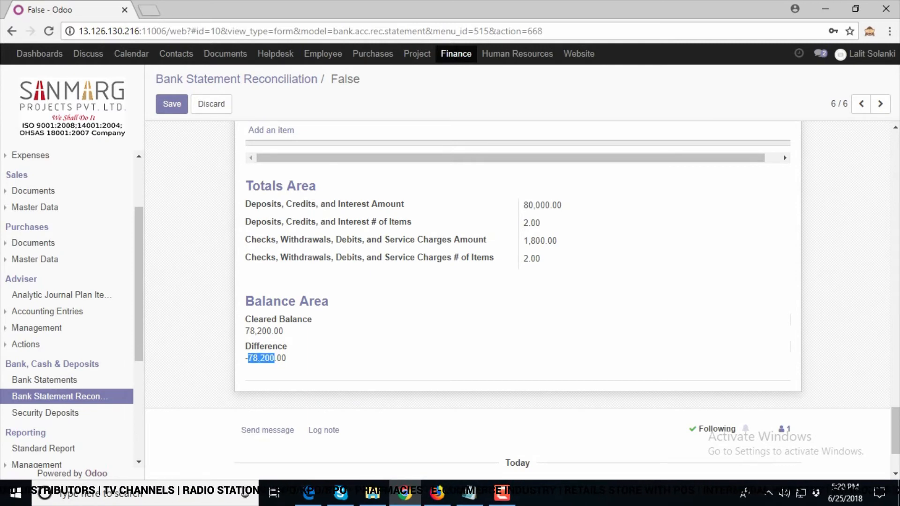
scroll(515, 286, "up", 10)
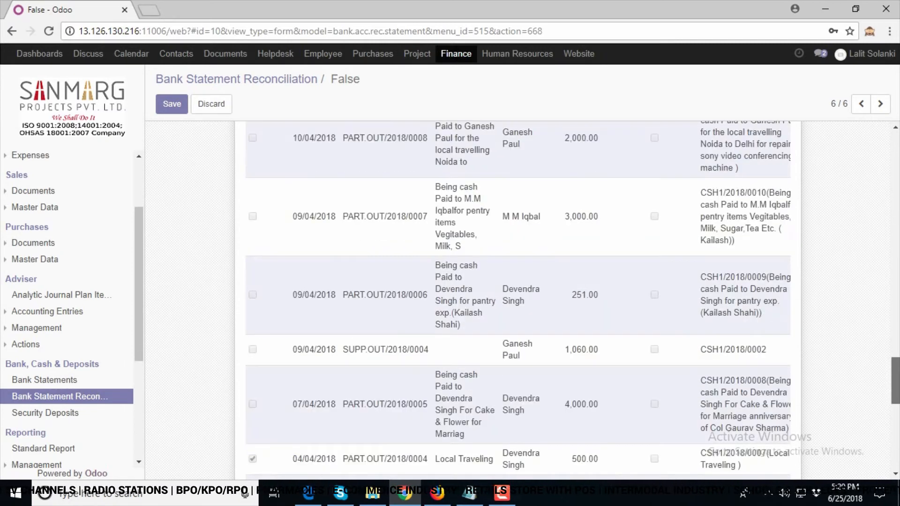
scroll(516, 286, "up", 10)
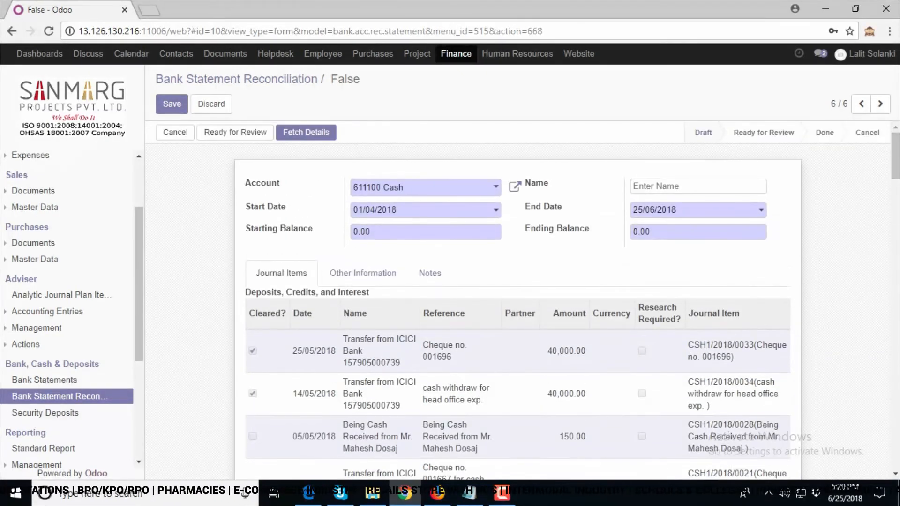
double_click(641, 231)
key("BackSpace")
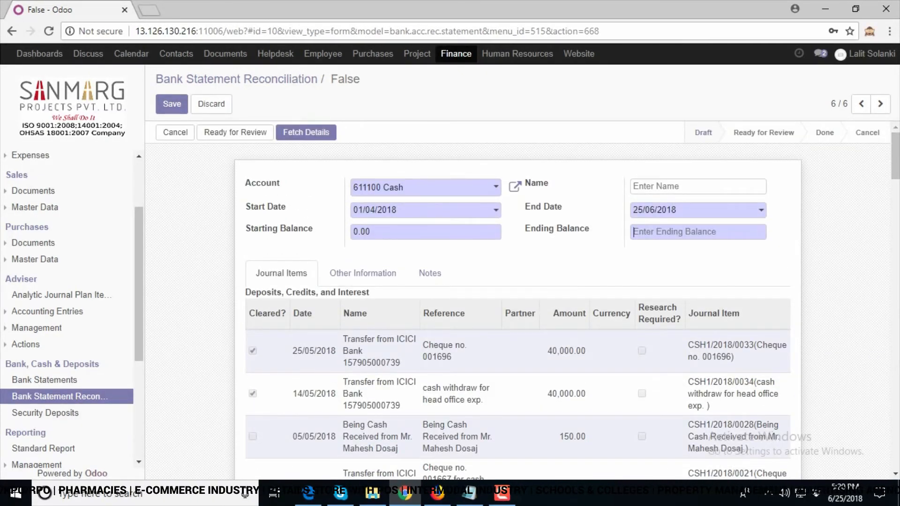
mouse_move(557, 228)
type("78,200")
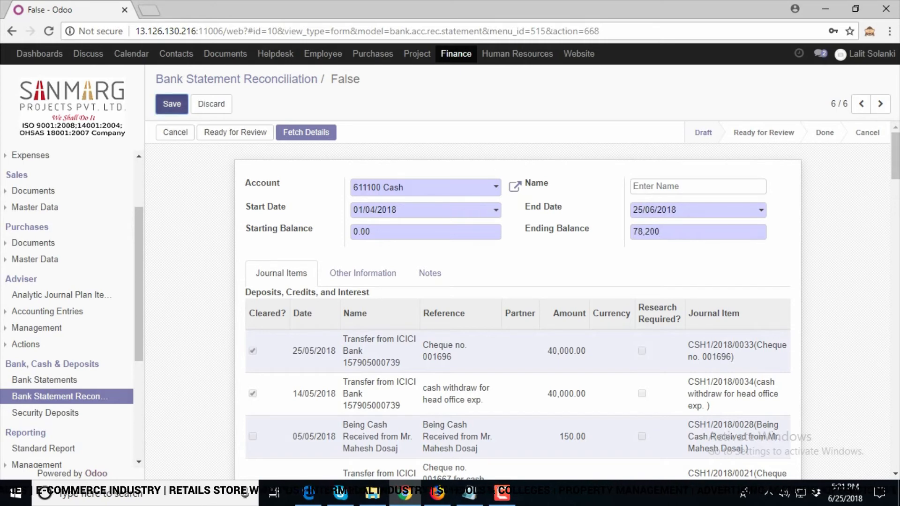
left_click(171, 104)
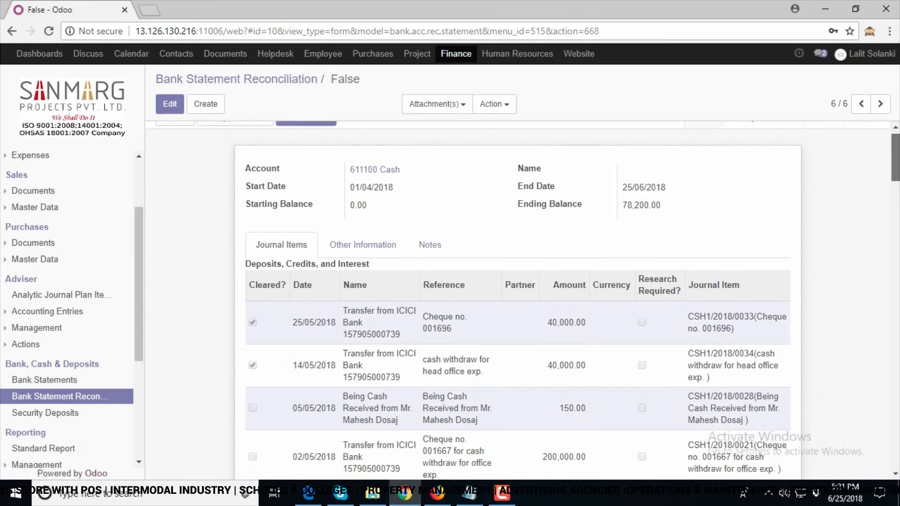
Check the Difference in the Balance Area and move the reconciliation to Ready for Review.
scroll(516, 281, "down", 15)
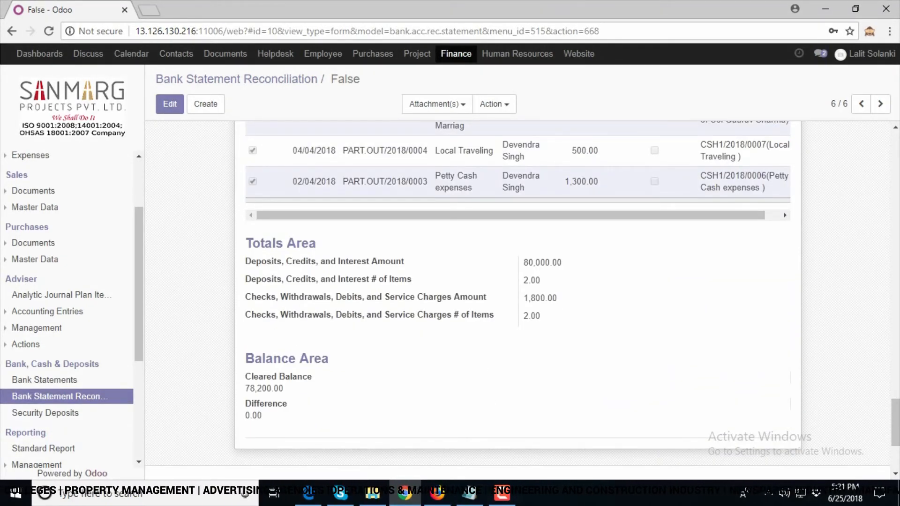
scroll(516, 281, "up", 5)
scroll(516, 281, "down", 5)
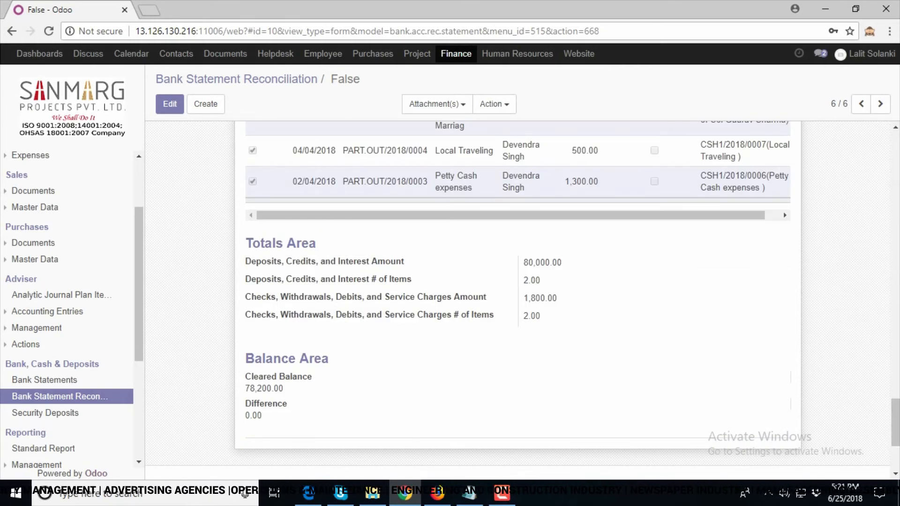
scroll(516, 281, "up", 15)
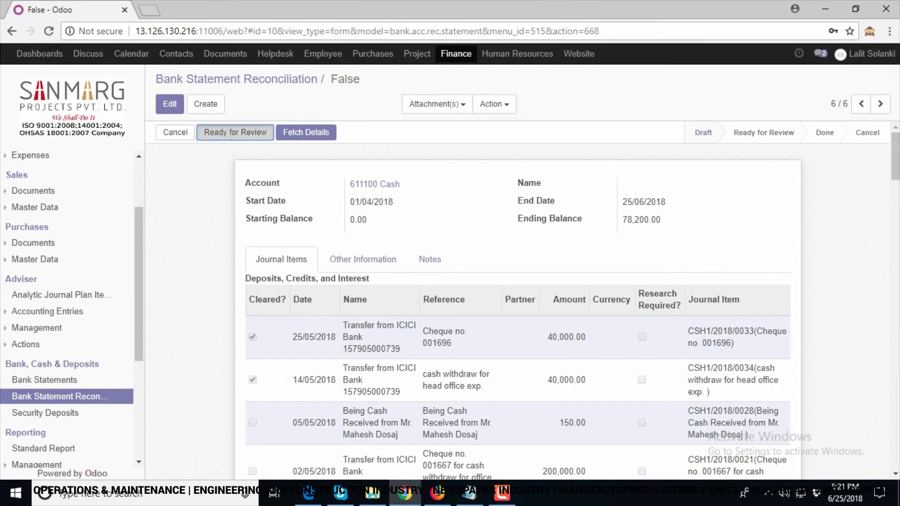
left_click(306, 132)
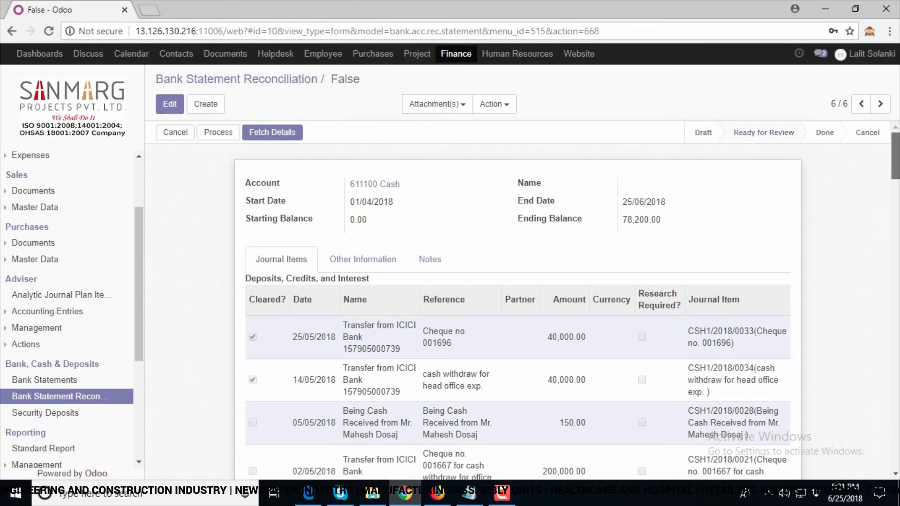
Process the reviewed reconciliation to bring it to the Done stage.
scroll(375, 282, "down", 1)
left_click(363, 225)
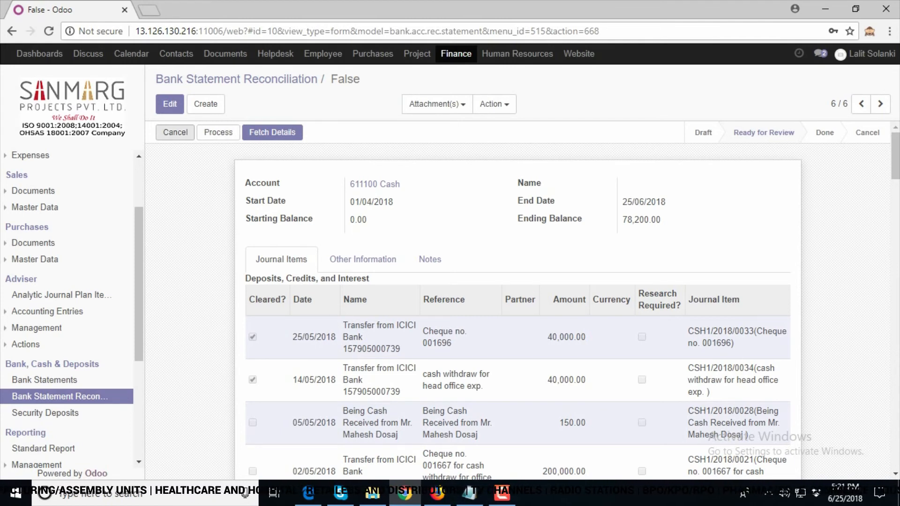
left_click(218, 132)
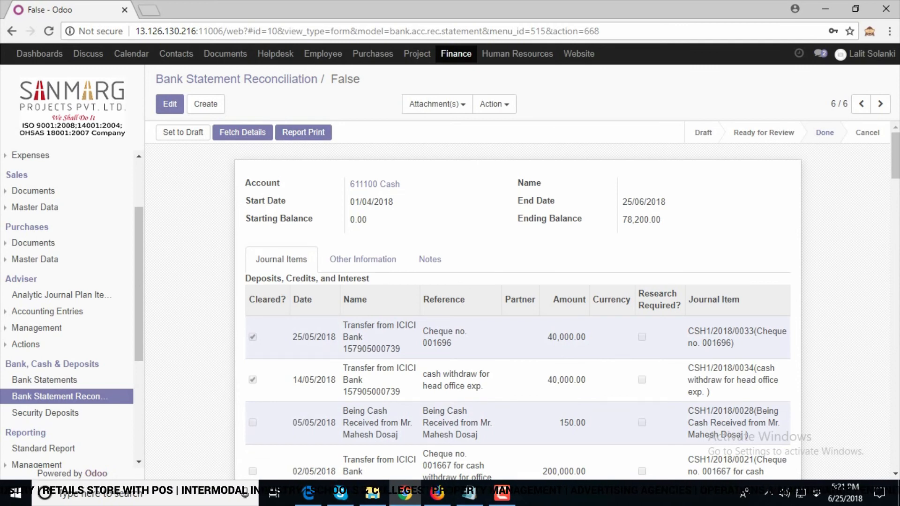
key("F10")
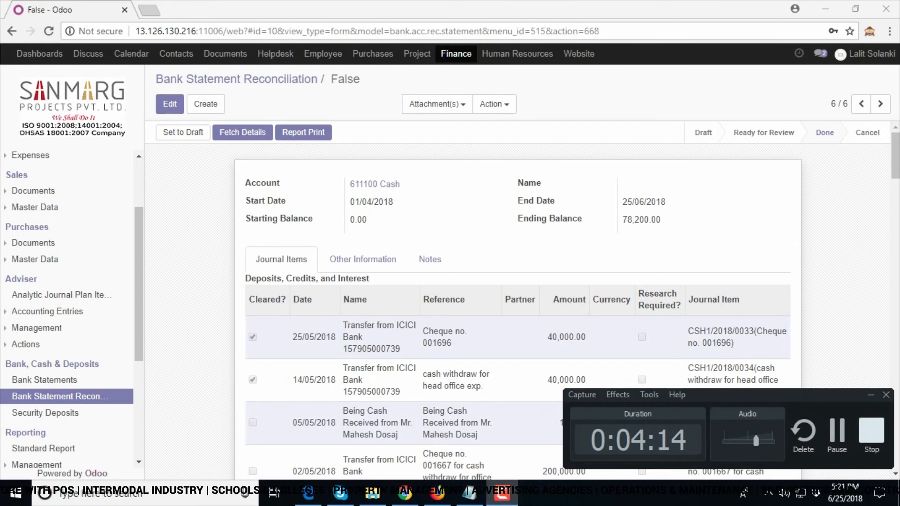